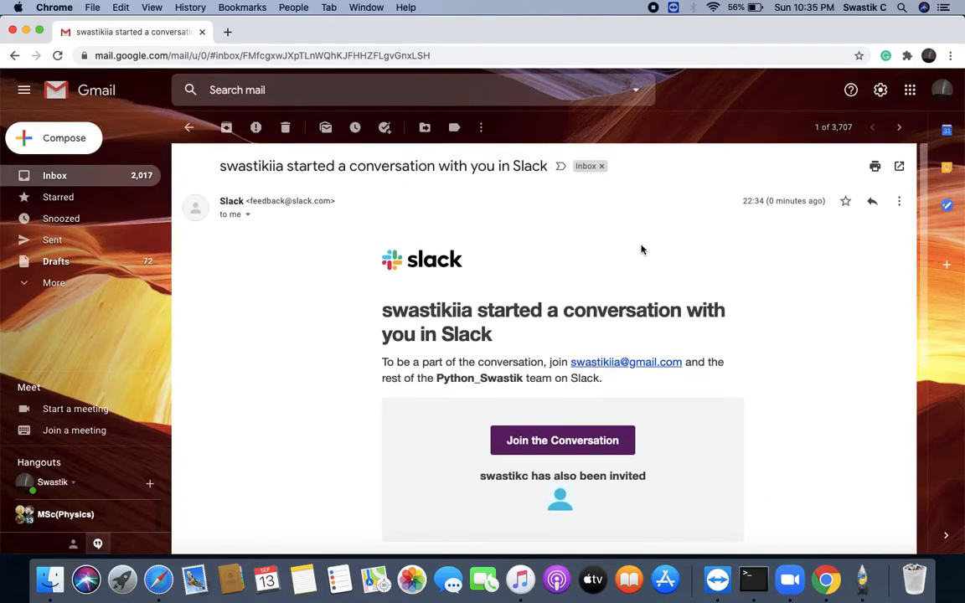
# Step: Review the Slack invitation email and follow its link to join the conversation
pyautogui.scroll(-5, 641, 248)
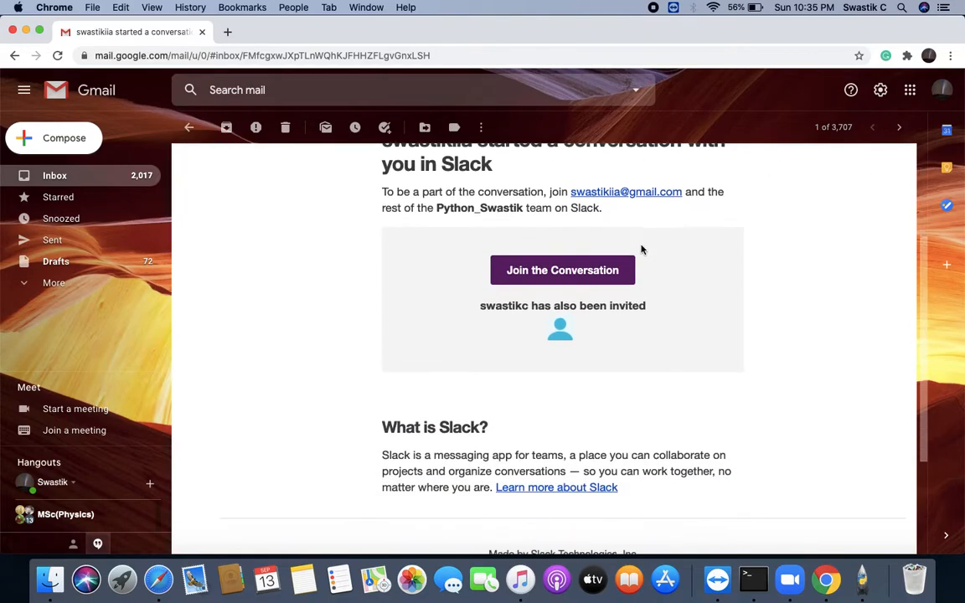
pyautogui.scroll(4, 641, 248)
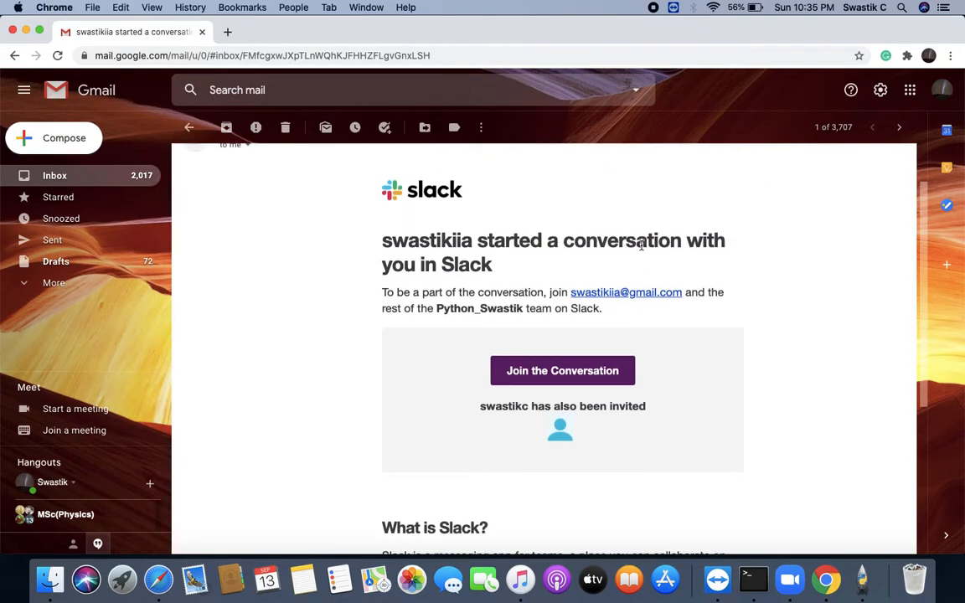
pyautogui.scroll(-2, 642, 244)
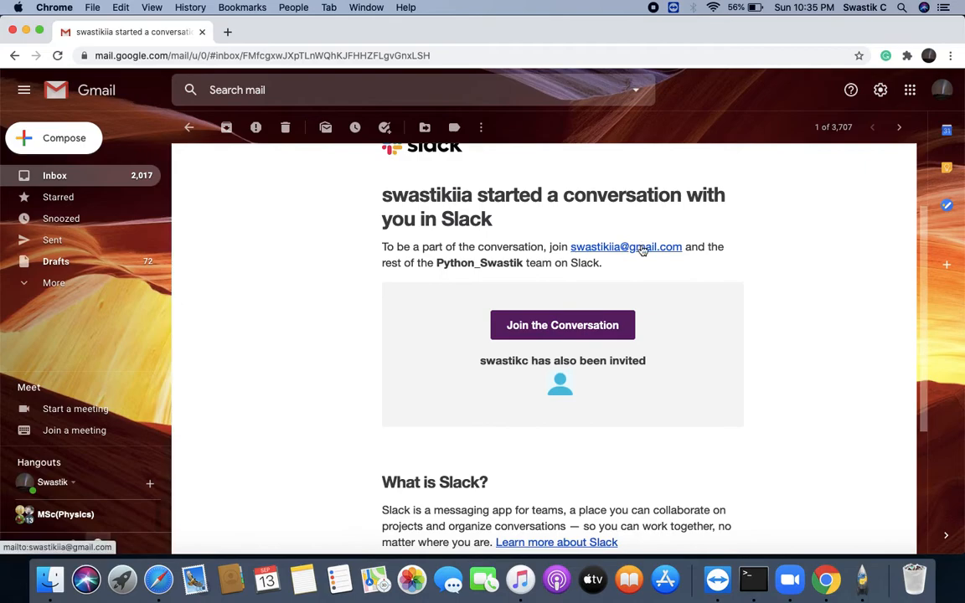
pyautogui.scroll(-2, 642, 248)
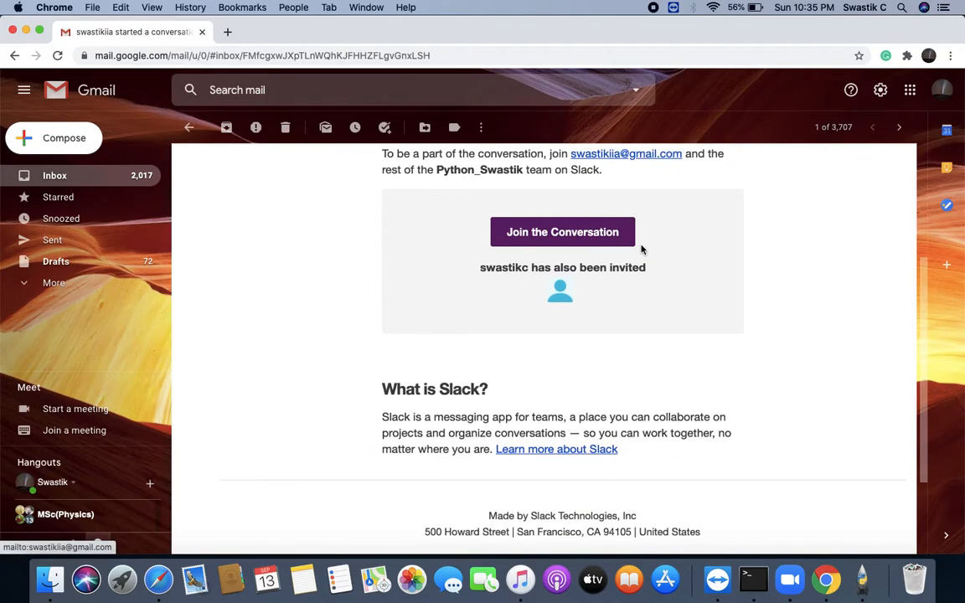
pyautogui.click(577, 234)
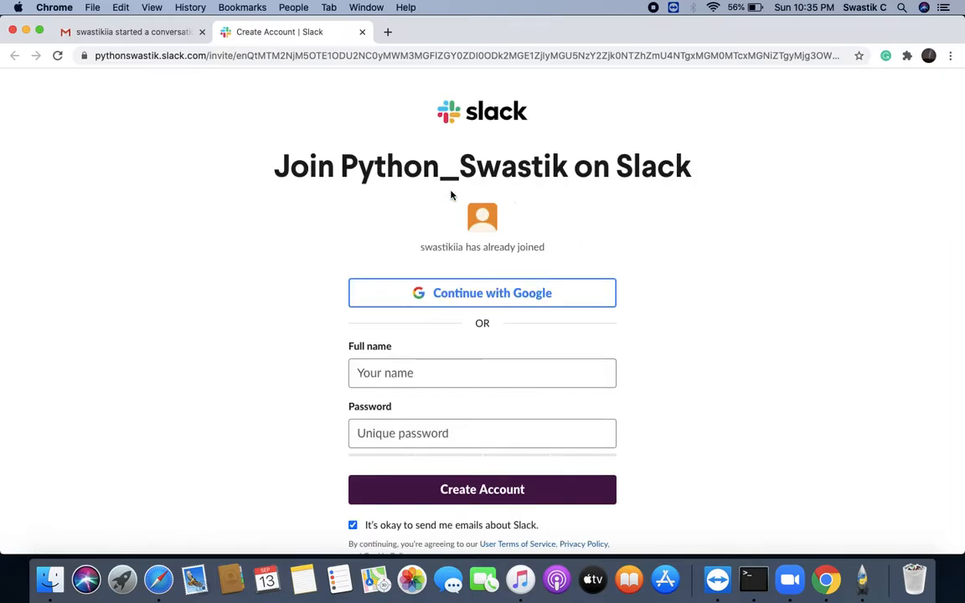
# Step: Create the Slack account for the invited workspace using the first listed Google account
pyautogui.scroll(-2, 647, 218)
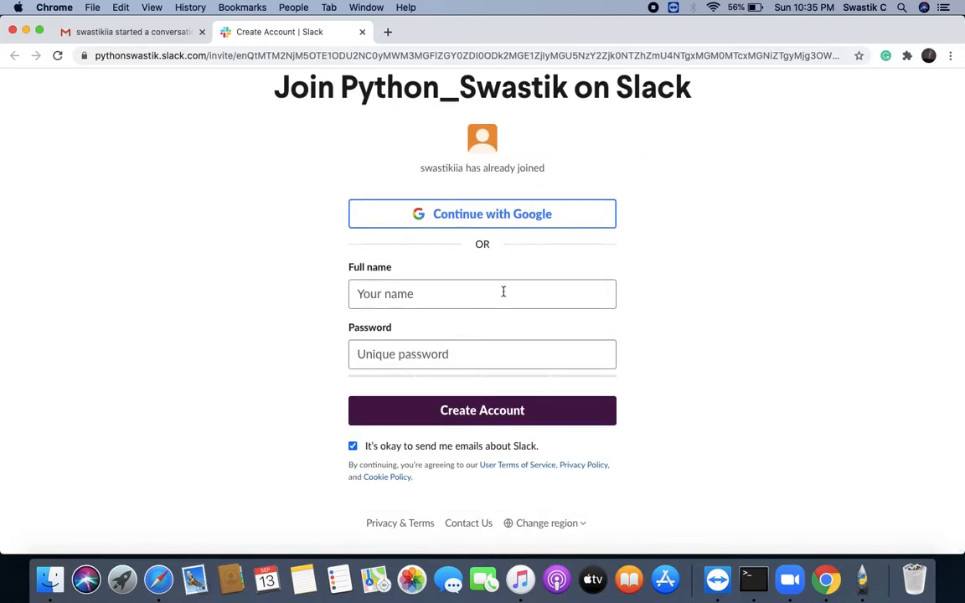
pyautogui.click(538, 217)
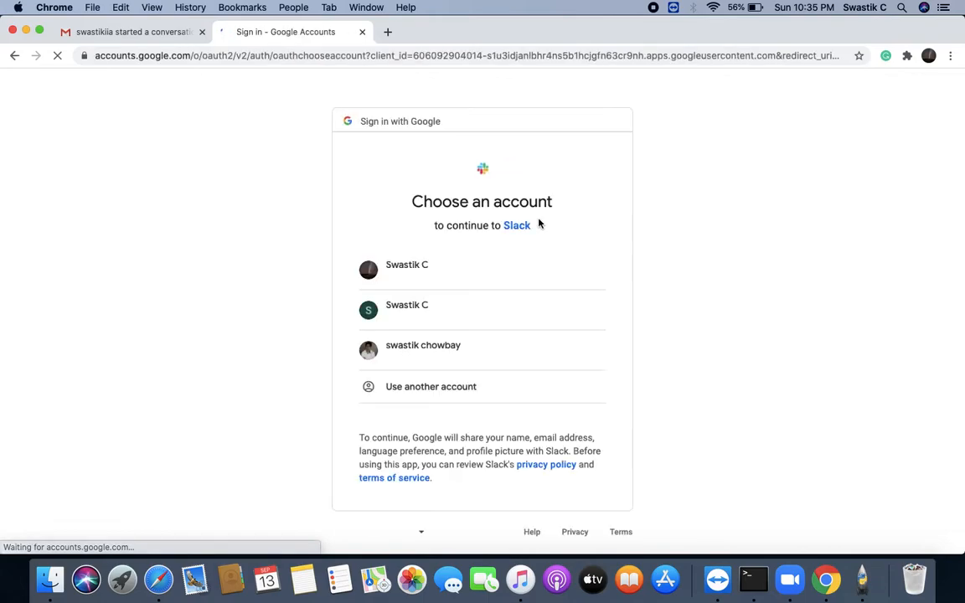
pyautogui.click(525, 279)
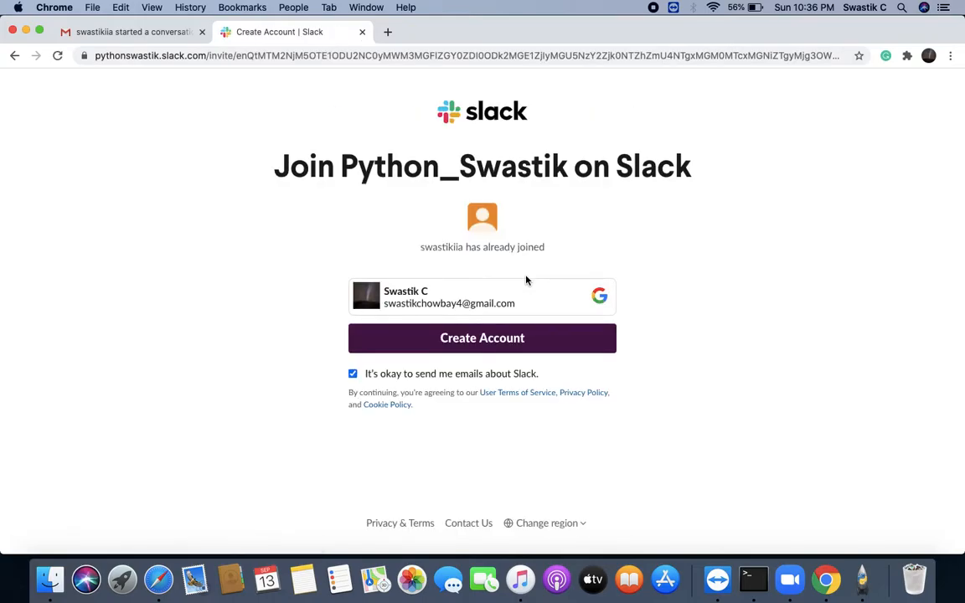
pyautogui.click(524, 339)
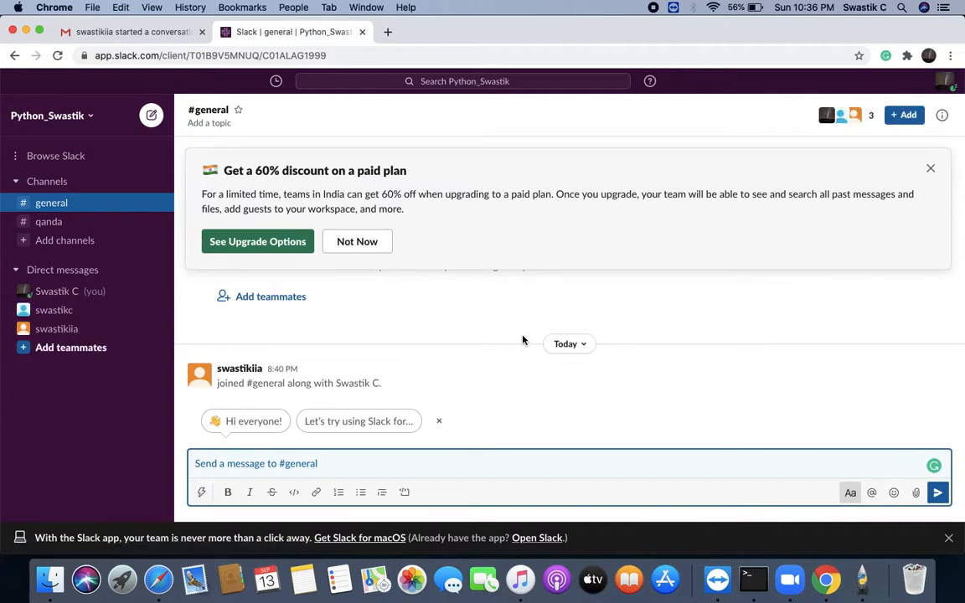
# Step: Look through the direct message conversations of both teammates and the personal notes space
pyautogui.click(74, 293)
pyautogui.click(79, 315)
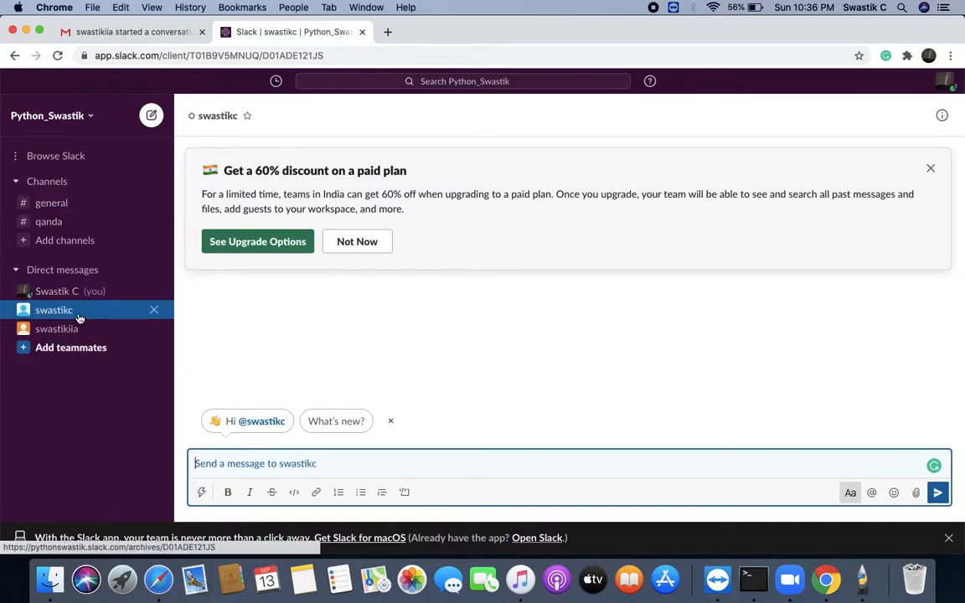
pyautogui.click(71, 329)
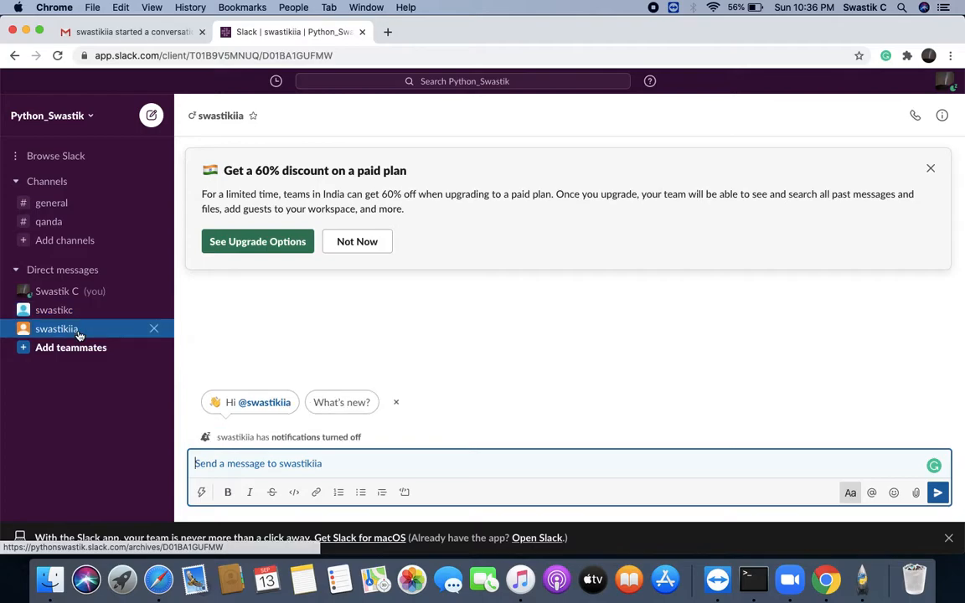
pyautogui.click(93, 294)
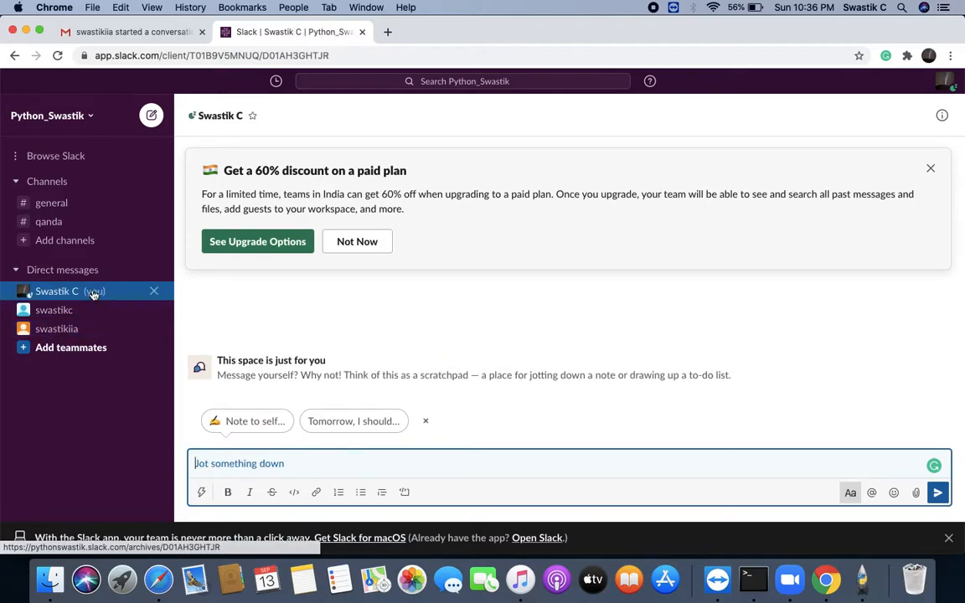
# Step: Open the #qanda channel and dismiss the paid-plan discount offer
pyautogui.click(99, 225)
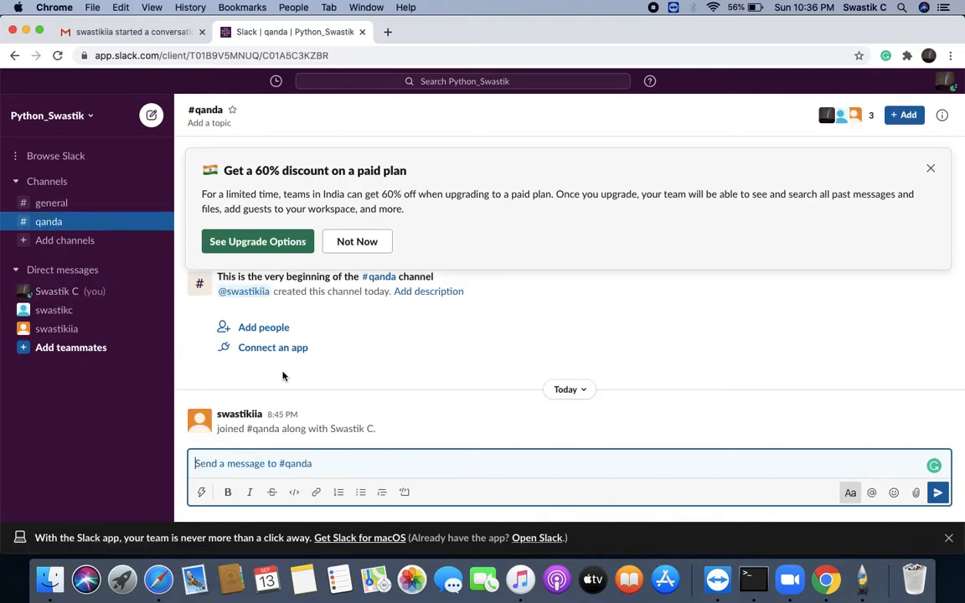
pyautogui.click(346, 243)
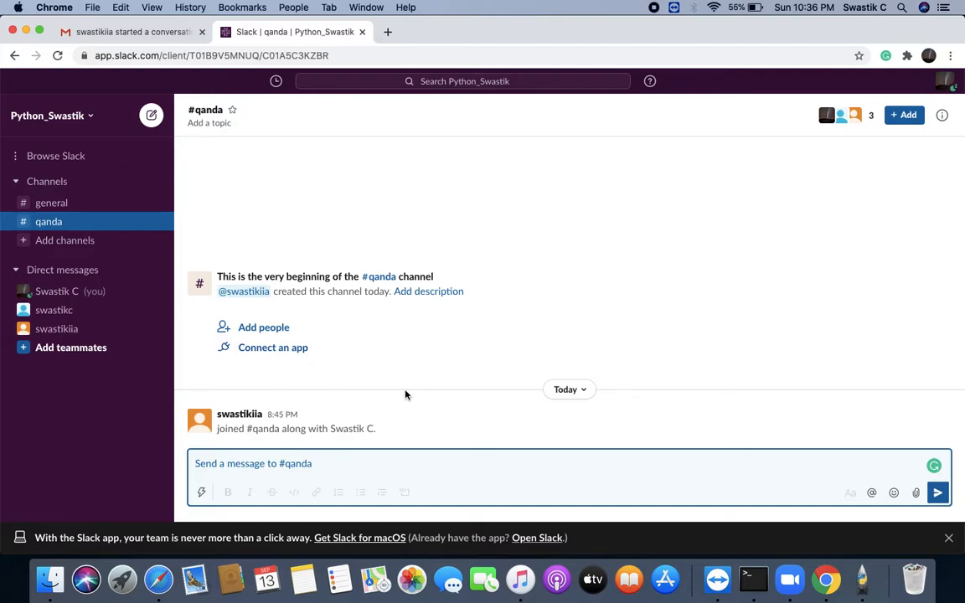
# Step: Post the message "Hi. This is a test mail" in the #qanda channel
pyautogui.click(334, 463)
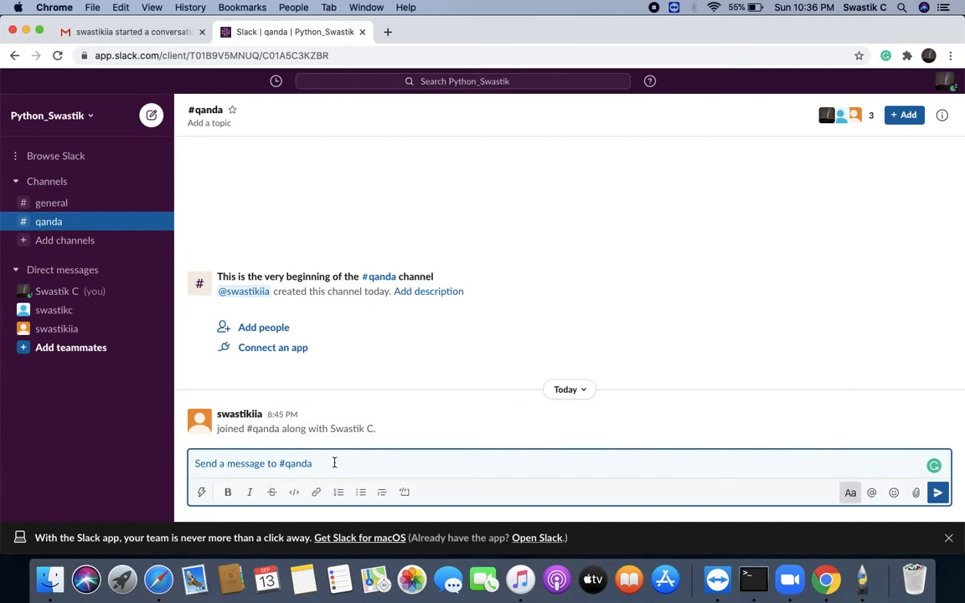
pyautogui.write('Hi')
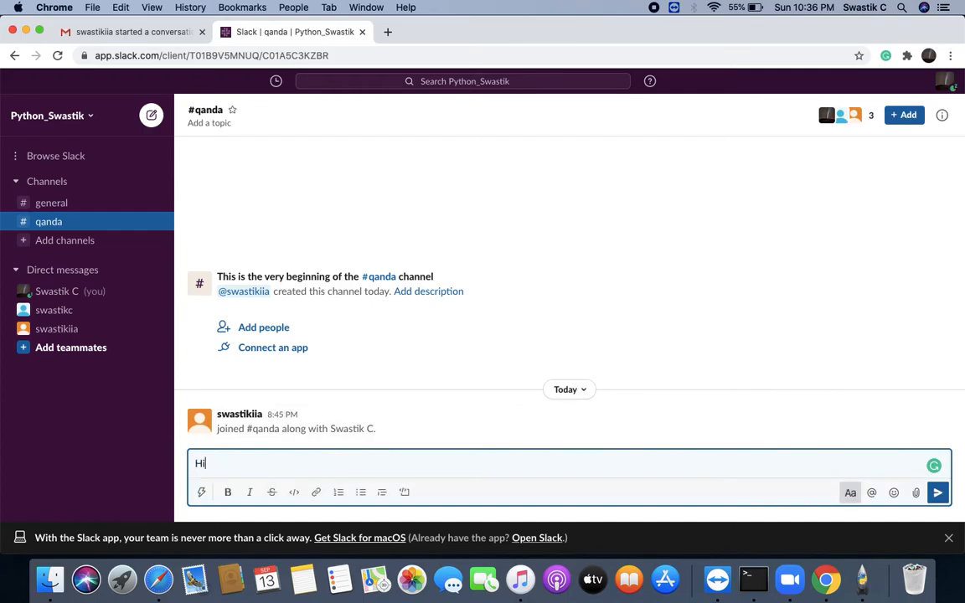
pyautogui.write(', thi')
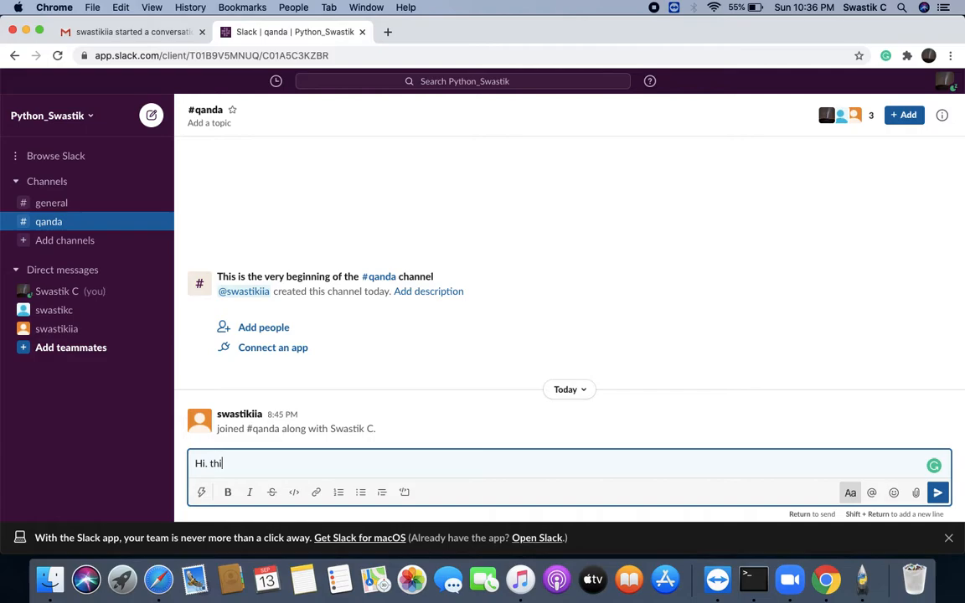
pyautogui.write('This is a test mail')
pyautogui.click(938, 493)
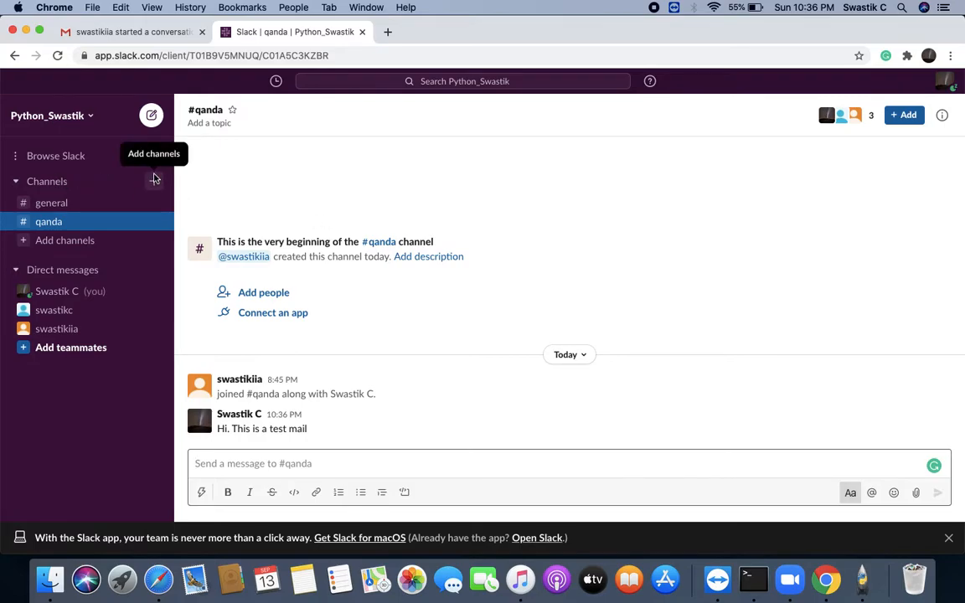
# Step: Start creating a new channel and name it "introduction"
pyautogui.click(155, 178)
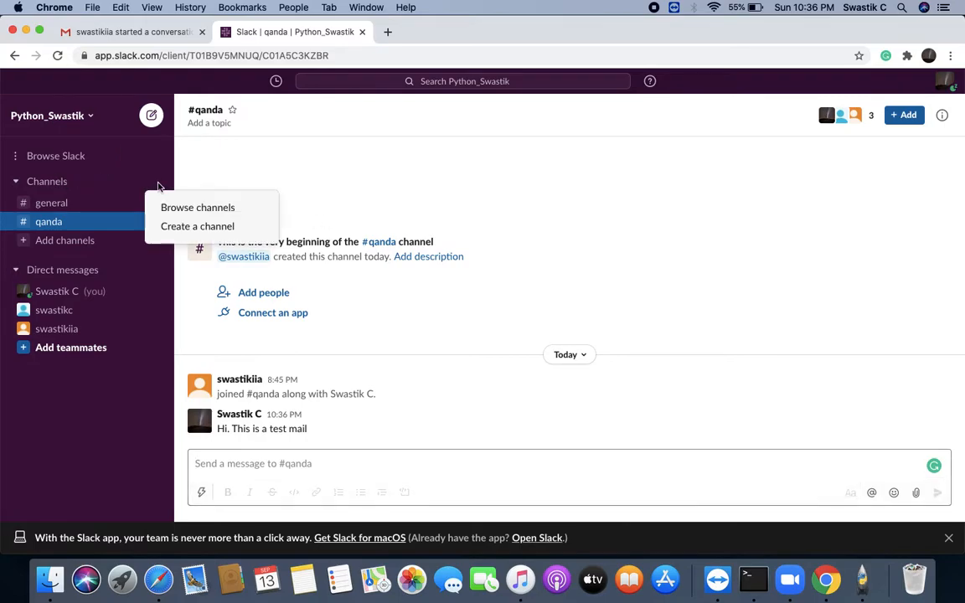
pyautogui.click(163, 226)
pyautogui.write('in')
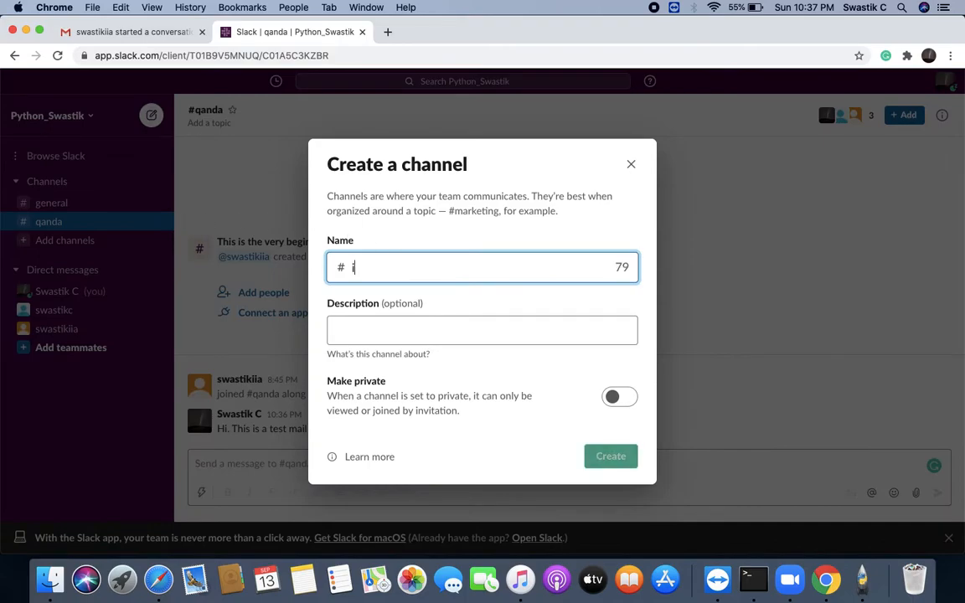
pyautogui.press('BackSpace')
pyautogui.press('BackSpace')
pyautogui.write('in')
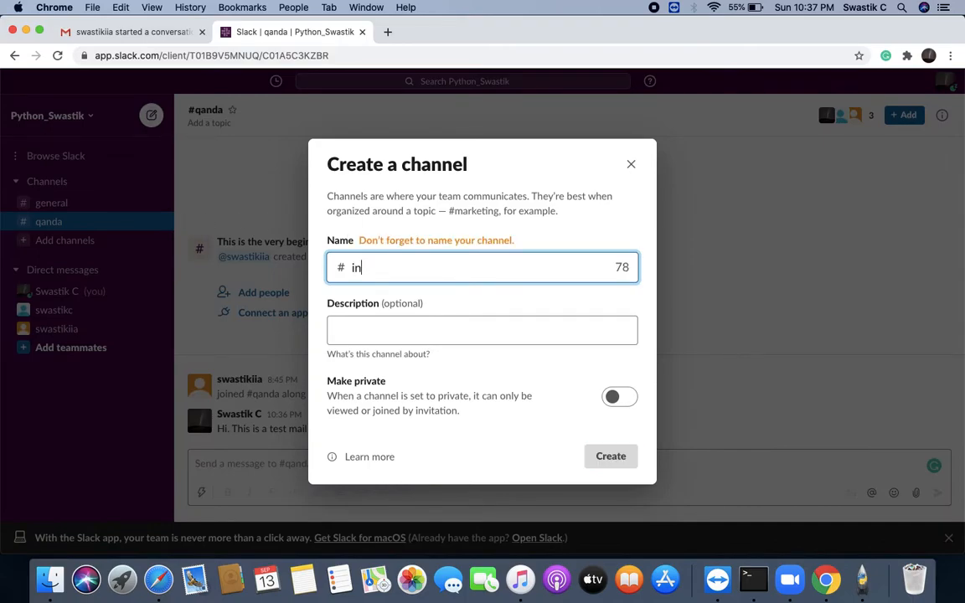
pyautogui.write('trodu')
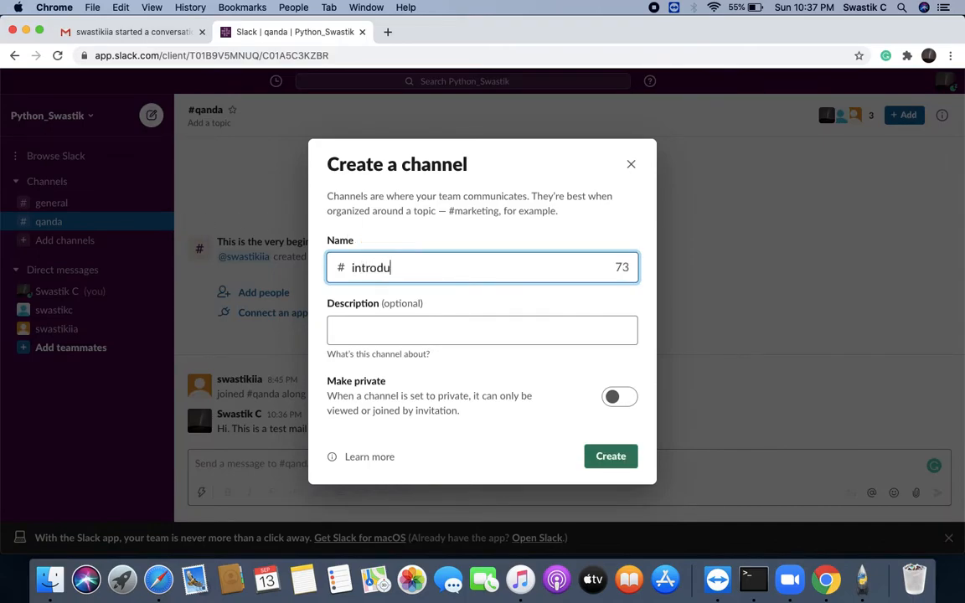
pyautogui.write('ction')
# Step: Create the channel with the description "Introduction" and add the workspace members to it
pyautogui.click(459, 339)
pyautogui.write('In')
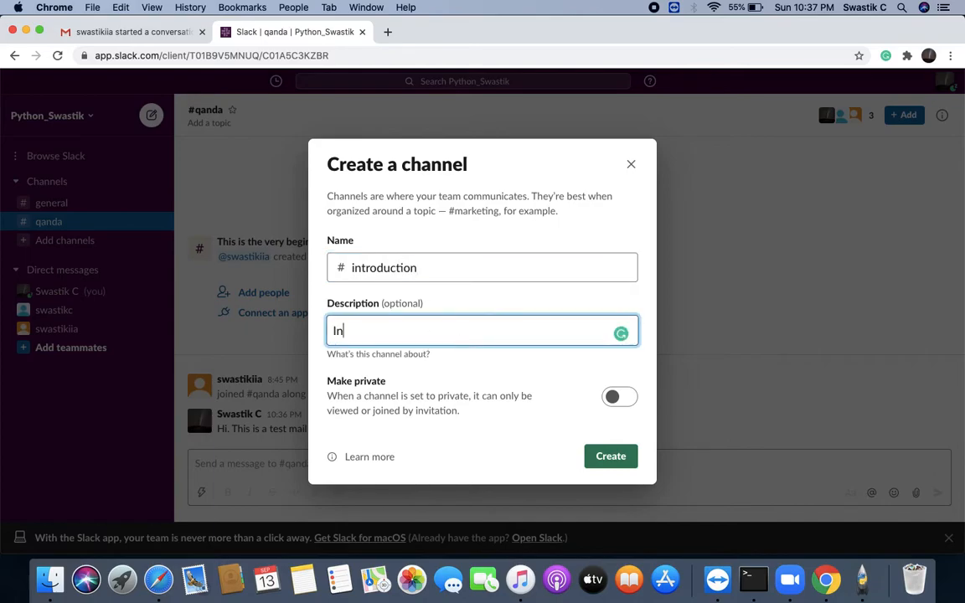
pyautogui.write('troduction')
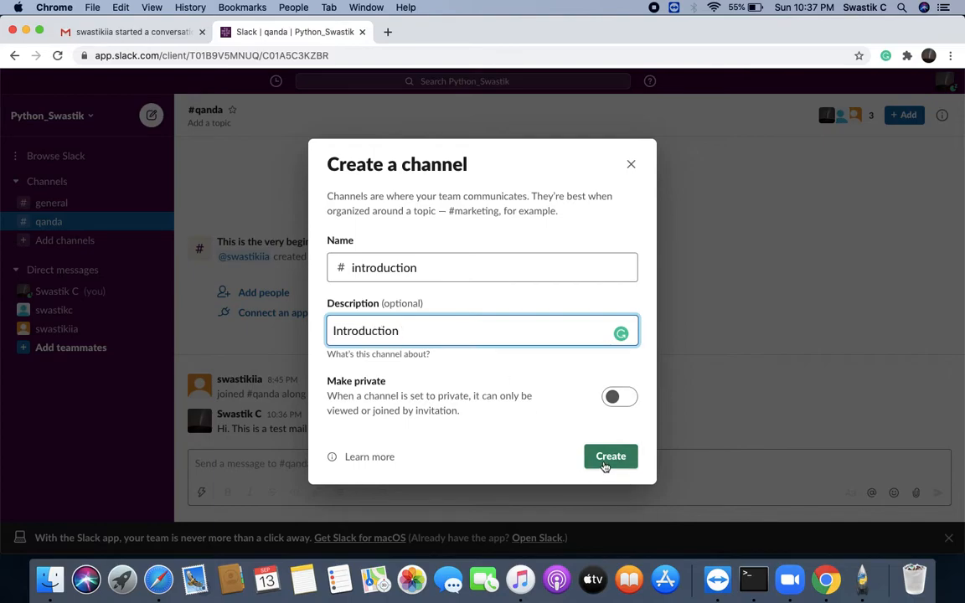
pyautogui.click(605, 460)
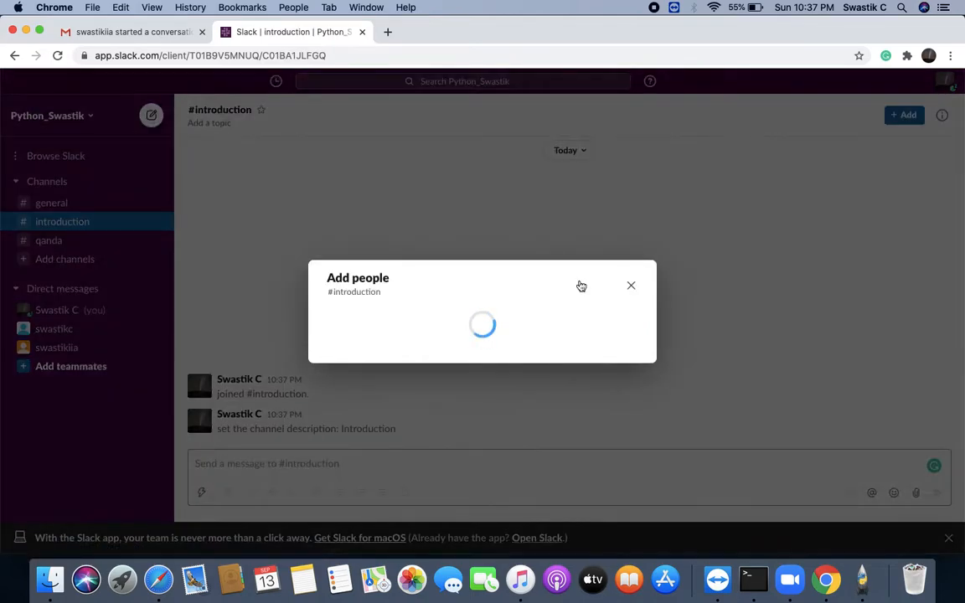
pyautogui.click(609, 374)
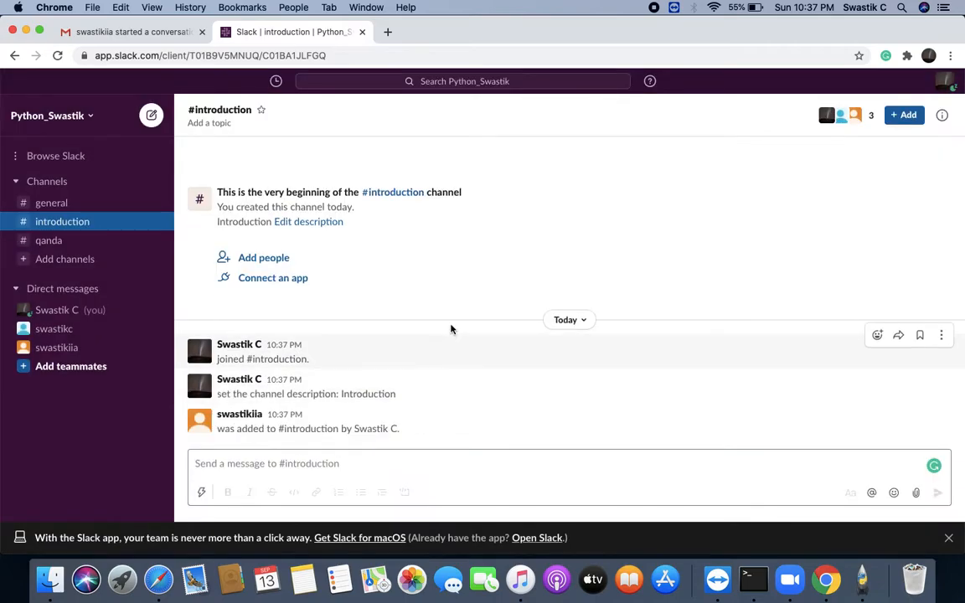
# Step: Switch between the #qanda and #introduction channels to view their contents, ending on #introduction
pyautogui.click(74, 243)
pyautogui.click(92, 228)
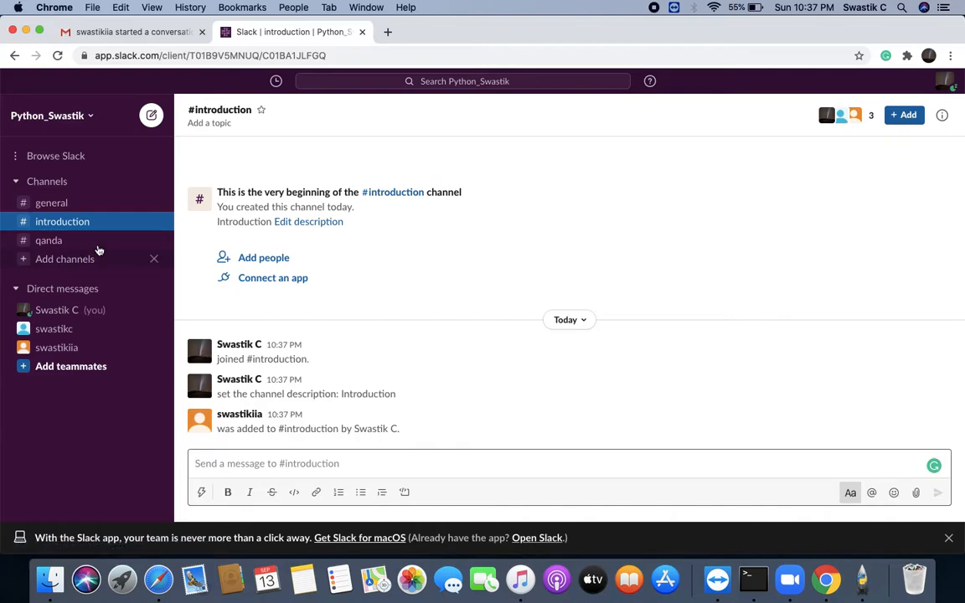
pyautogui.click(111, 243)
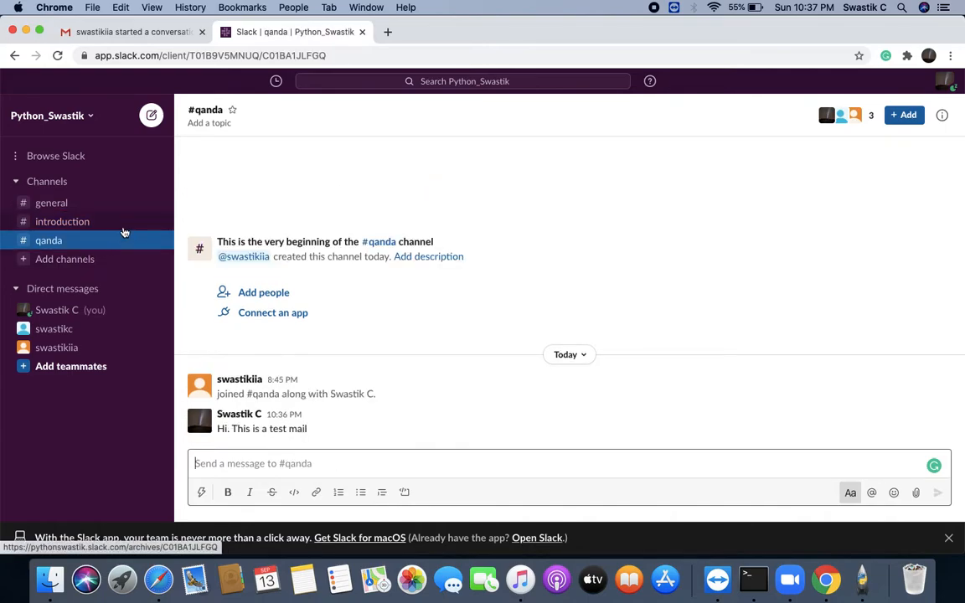
pyautogui.click(123, 231)
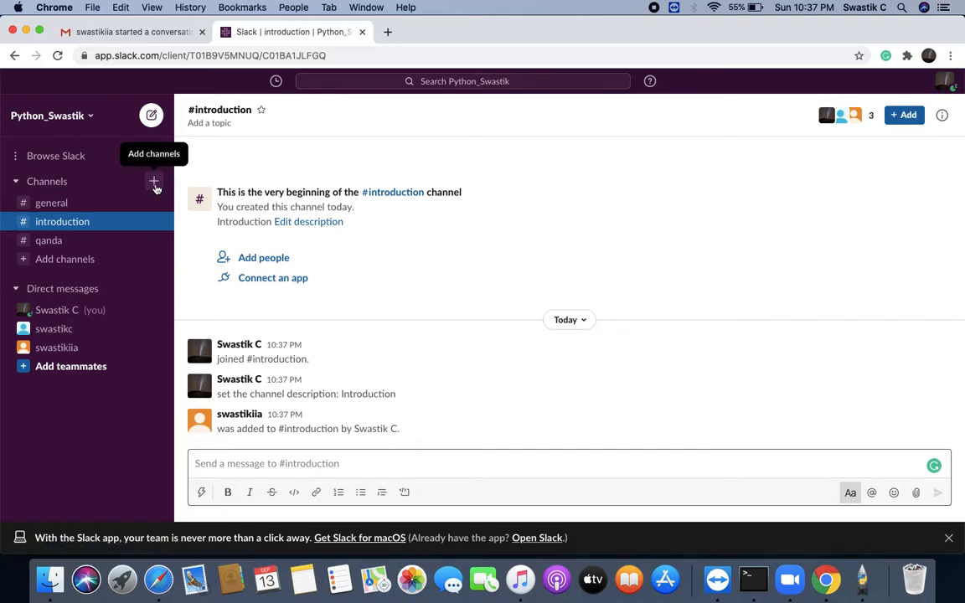
# Step: Browse the workspace's list of channels and open #qanda from it
pyautogui.click(151, 181)
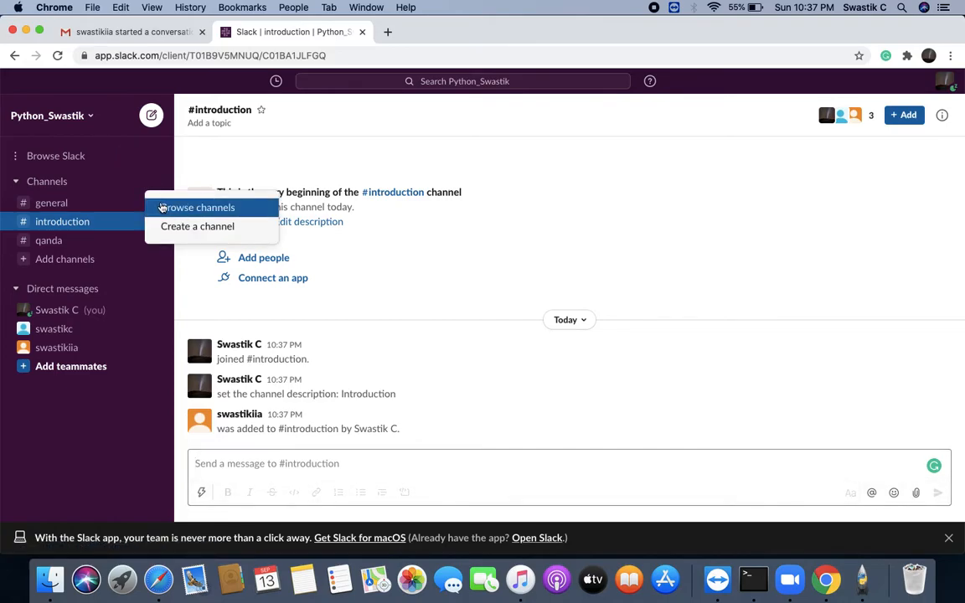
pyautogui.click(162, 207)
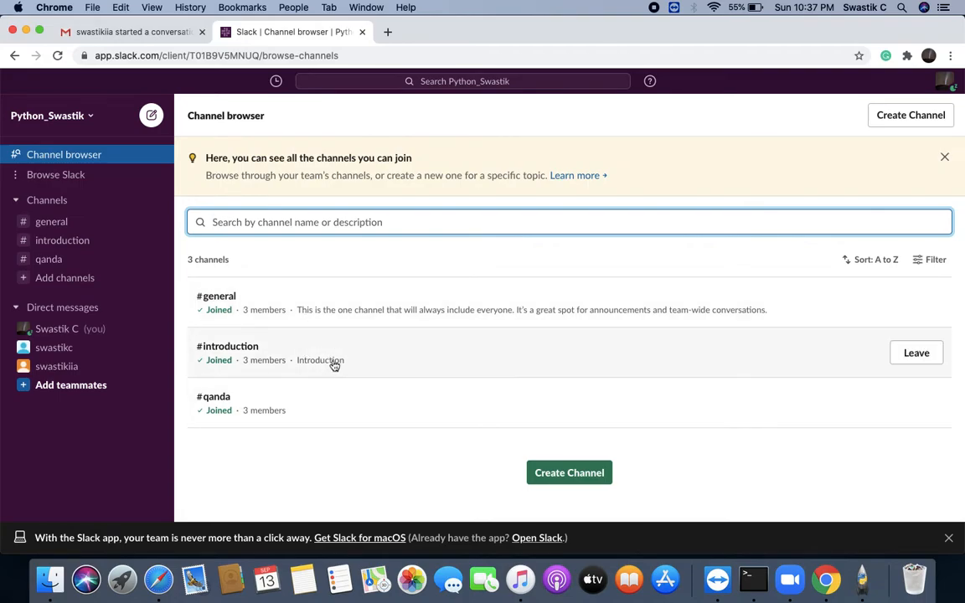
pyautogui.click(322, 416)
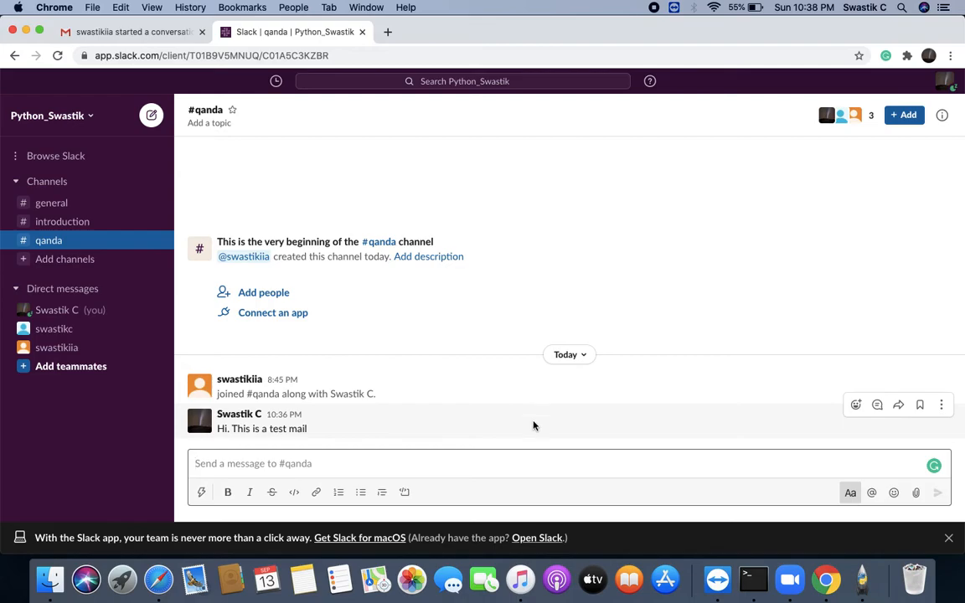
# Step: Find the Slack desktop app among the installed applications and launch it
pyautogui.click(122, 579)
pyautogui.hscroll(3, 420, 485)
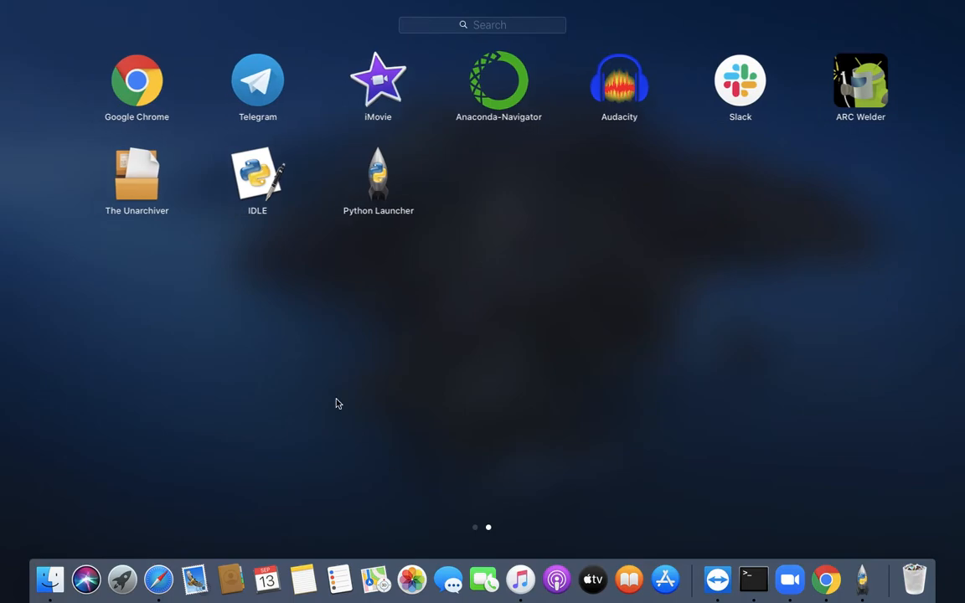
pyautogui.hscroll(-3, 338, 404)
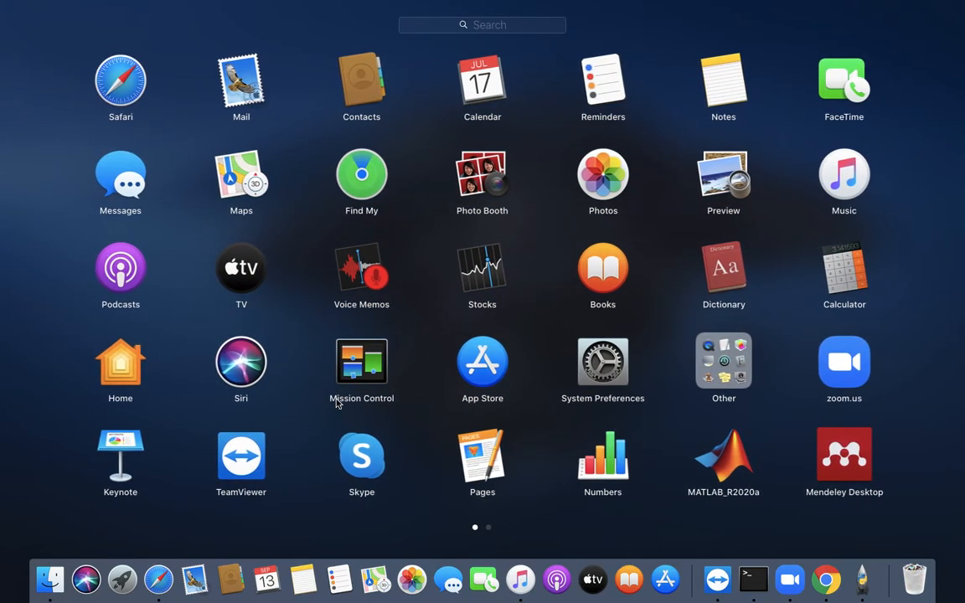
pyautogui.hscroll(3, 337, 403)
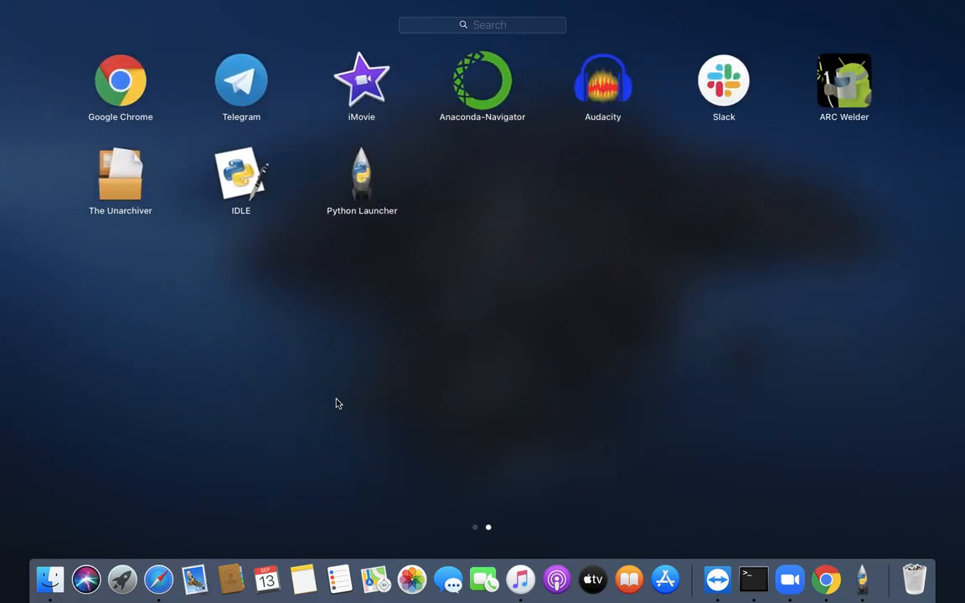
pyautogui.hscroll(-3, 338, 404)
pyautogui.hscroll(3, 293, 407)
pyautogui.click(725, 92)
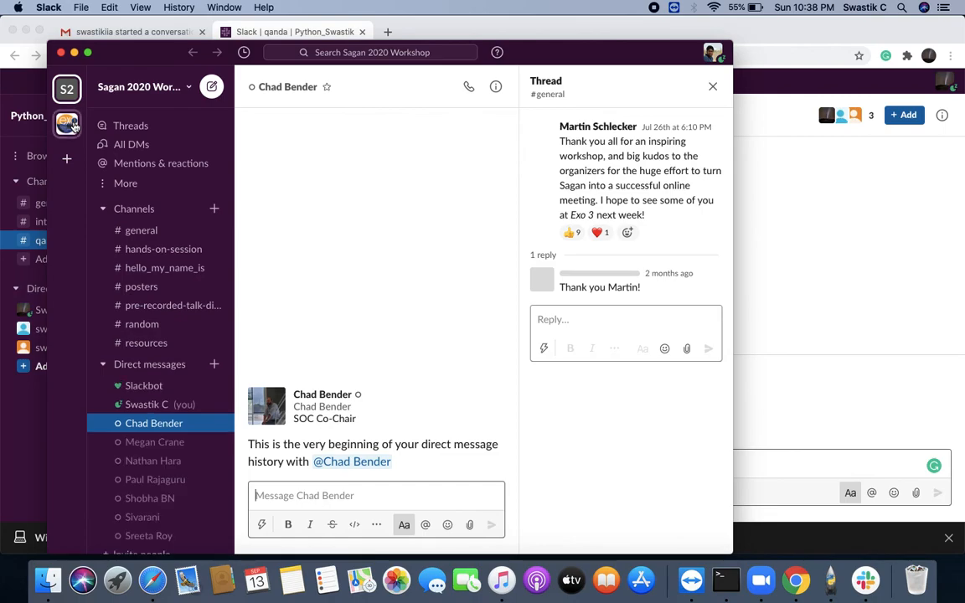
# Step: View the Exo3 workspace in the Slack desktop app and close the app window
pyautogui.press('super+2')
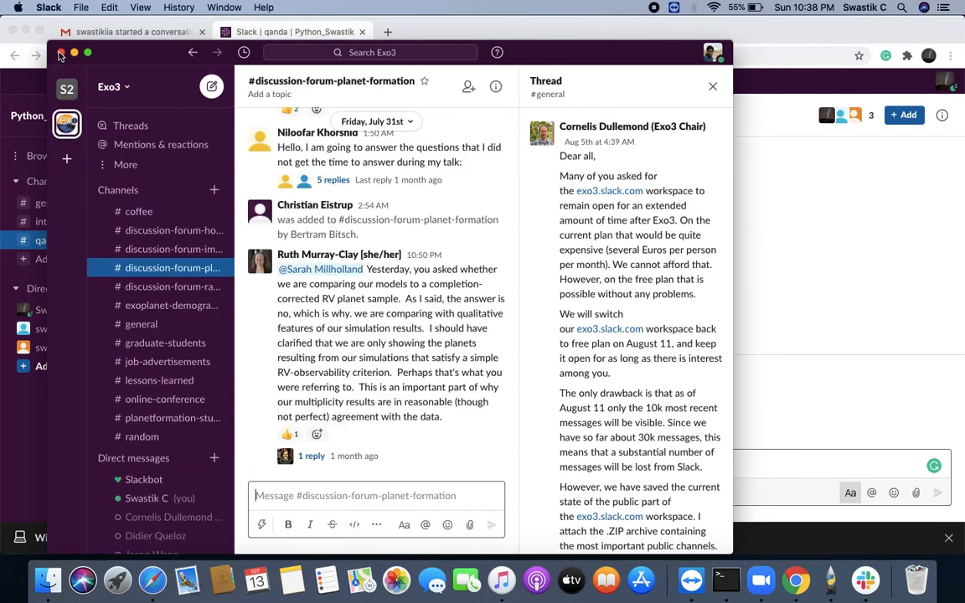
pyautogui.click(61, 52)
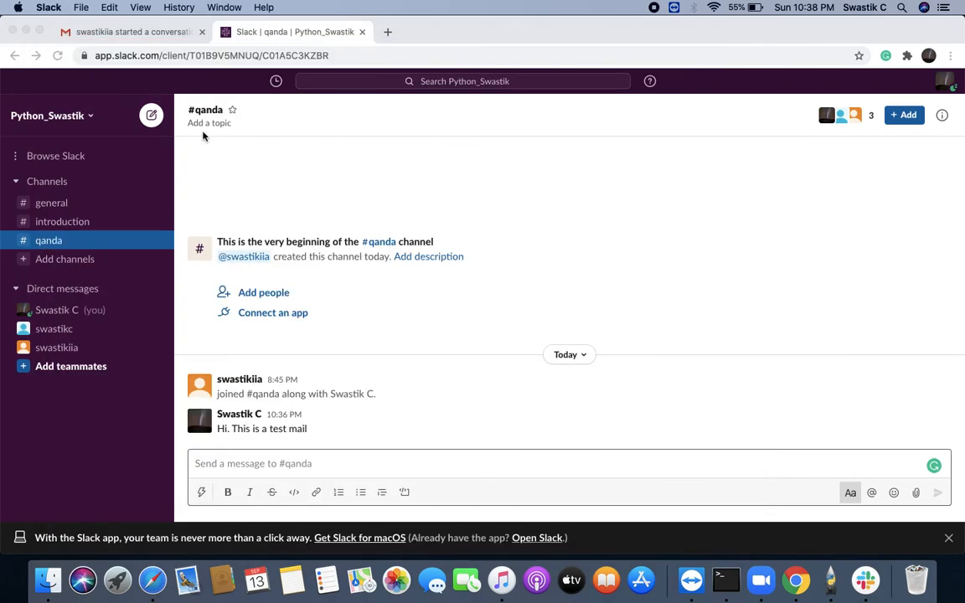